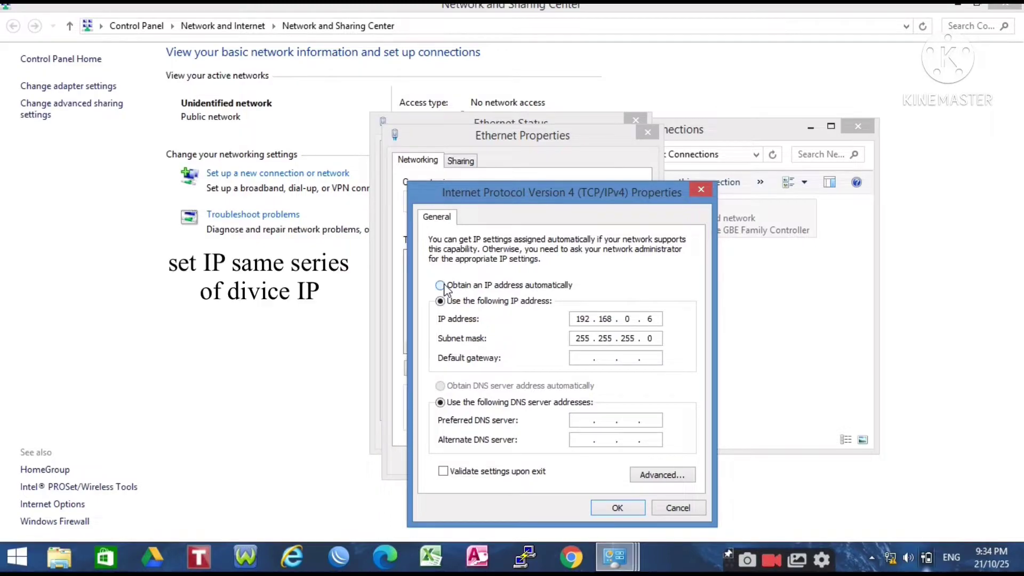
Step: Give the Ethernet adapter the static IP 192.168.0.20 with subnet mask 255.255.255.0
click(440, 302)
click(578, 319)
text(192 . 168 . 0 .)
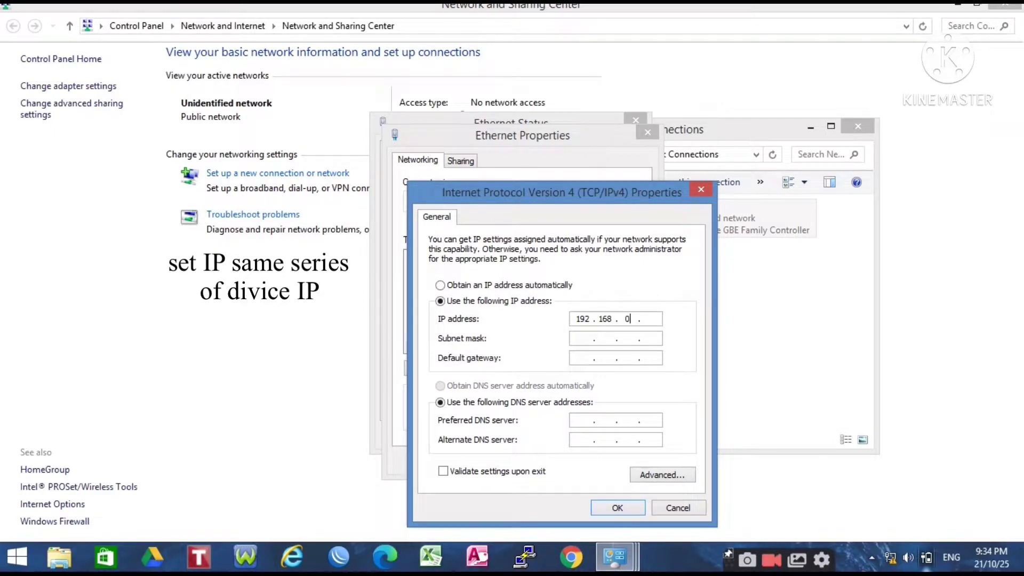
text( 20)
click(618, 338)
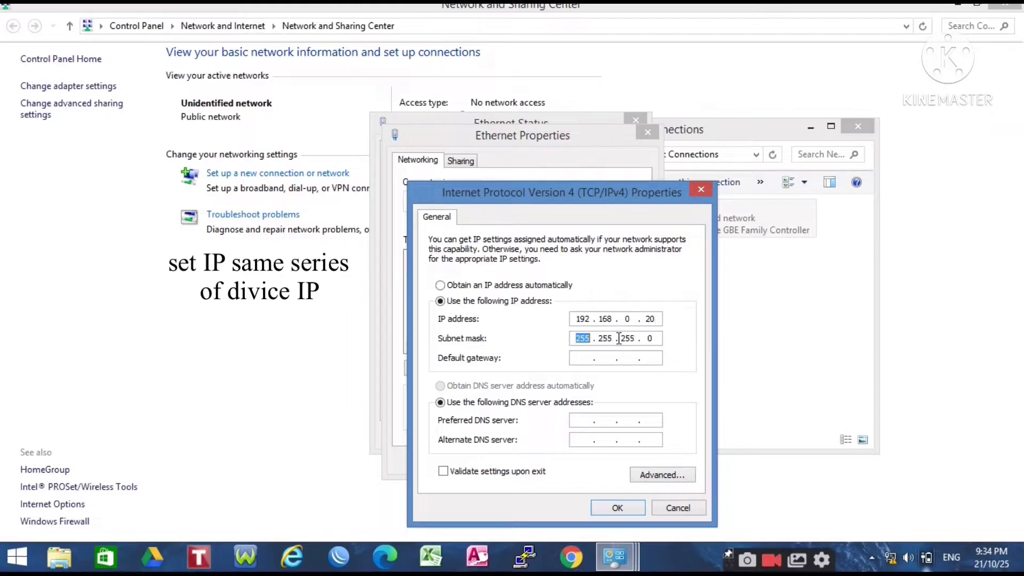
click(620, 508)
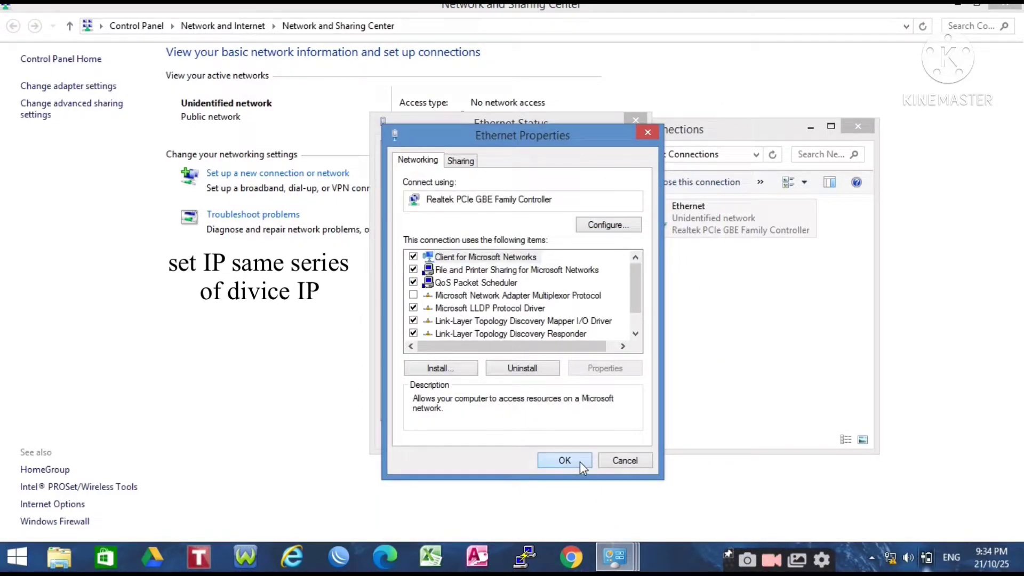
Step: Close the adapter properties, Ethernet status, Network Connections and Network and Sharing Center windows
click(565, 460)
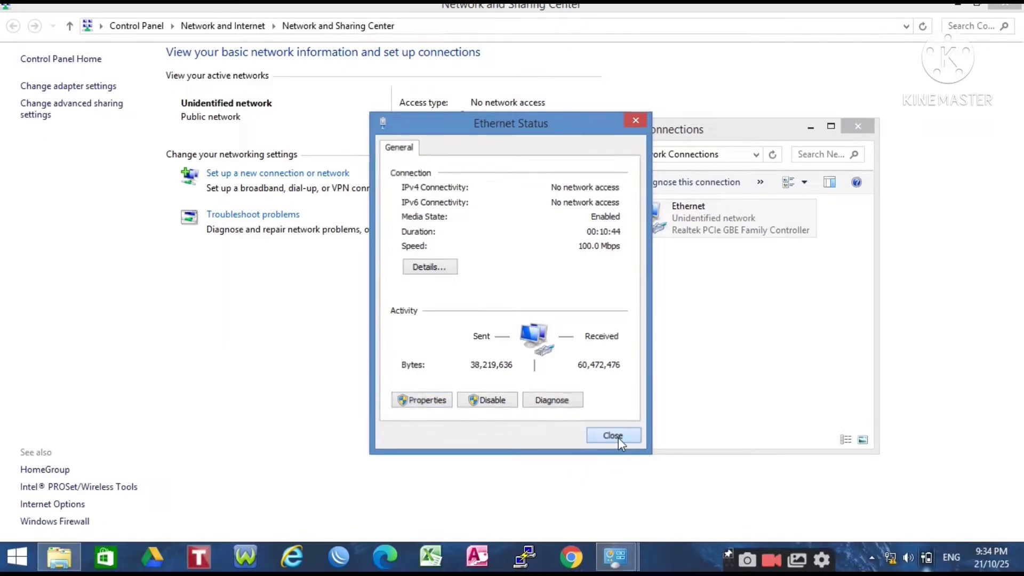
click(614, 436)
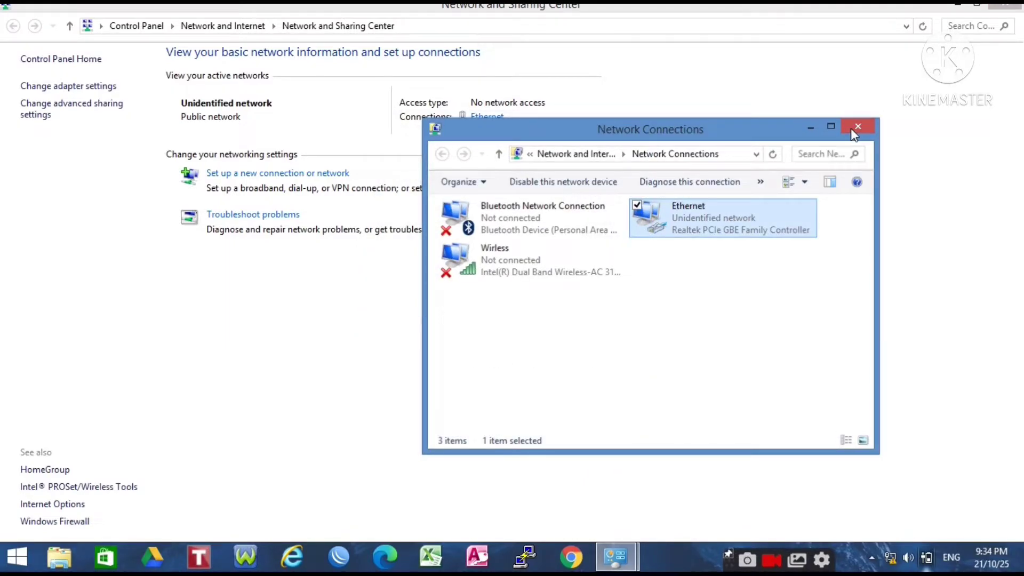
click(853, 132)
click(1010, 6)
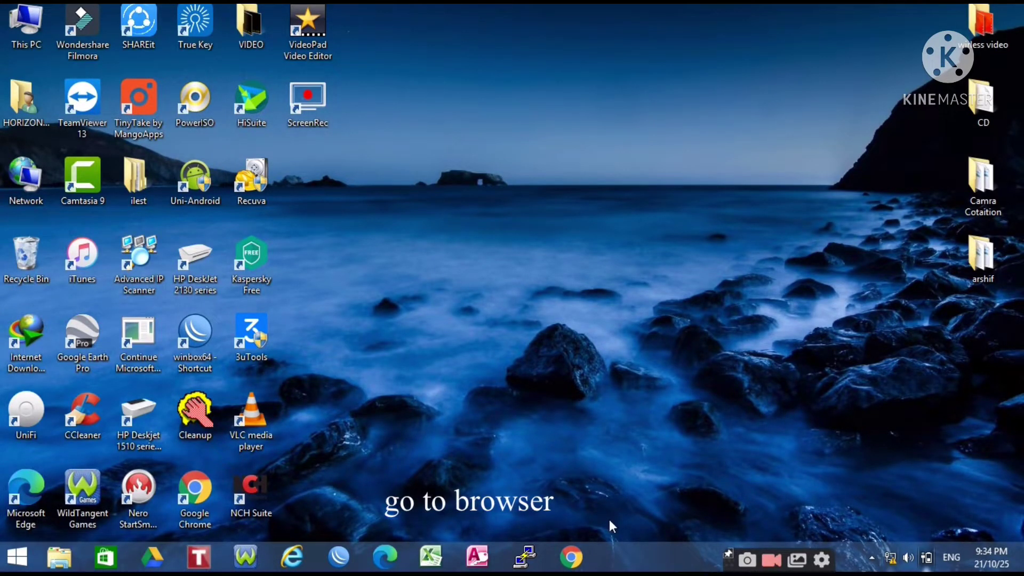
Step: Load 192.168.0.254 in Chrome and proceed past the privacy warning to the CPE220 login page
click(568, 564)
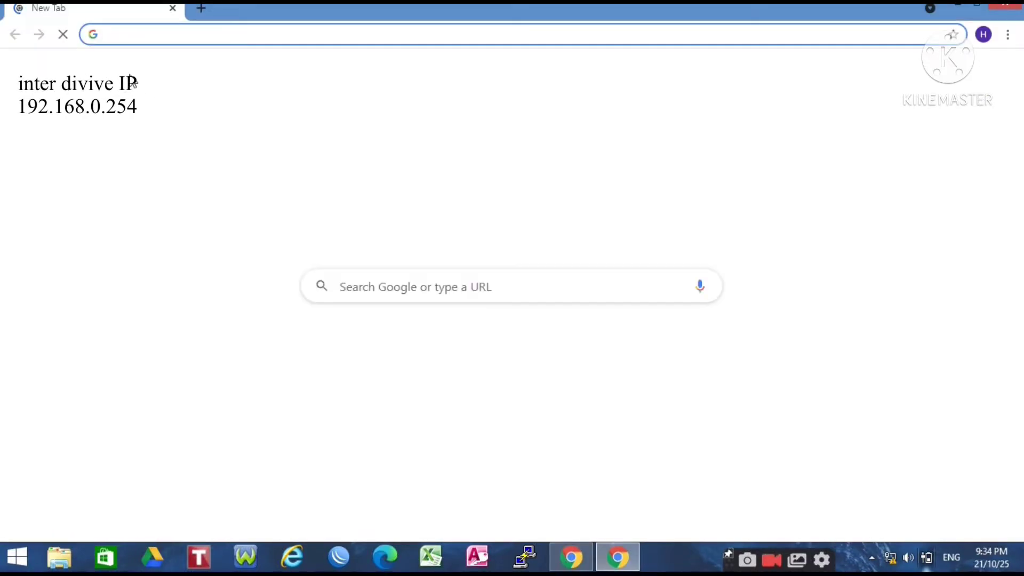
click(128, 30)
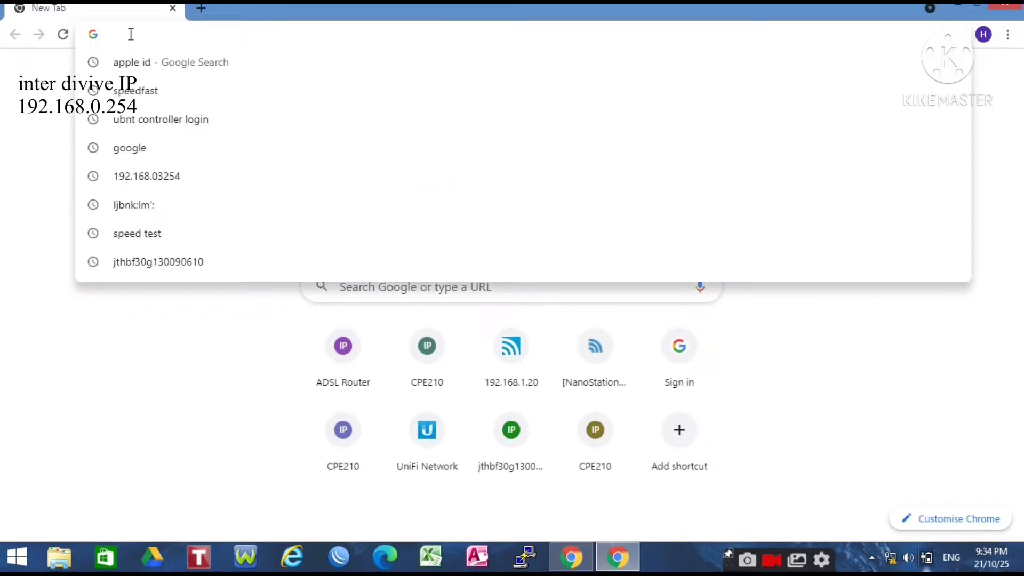
text(192.1)
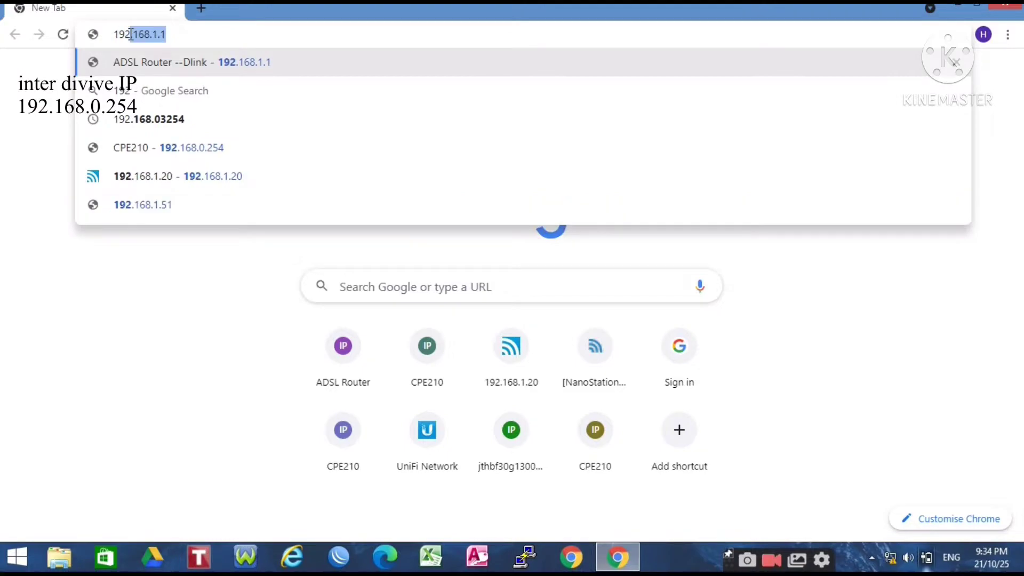
text(68.0.2)
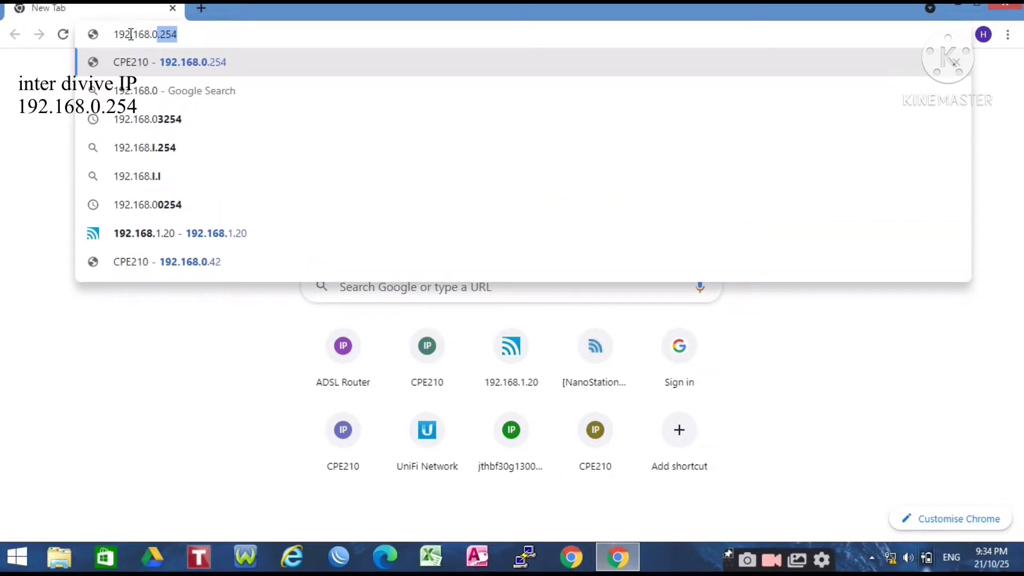
text(54)
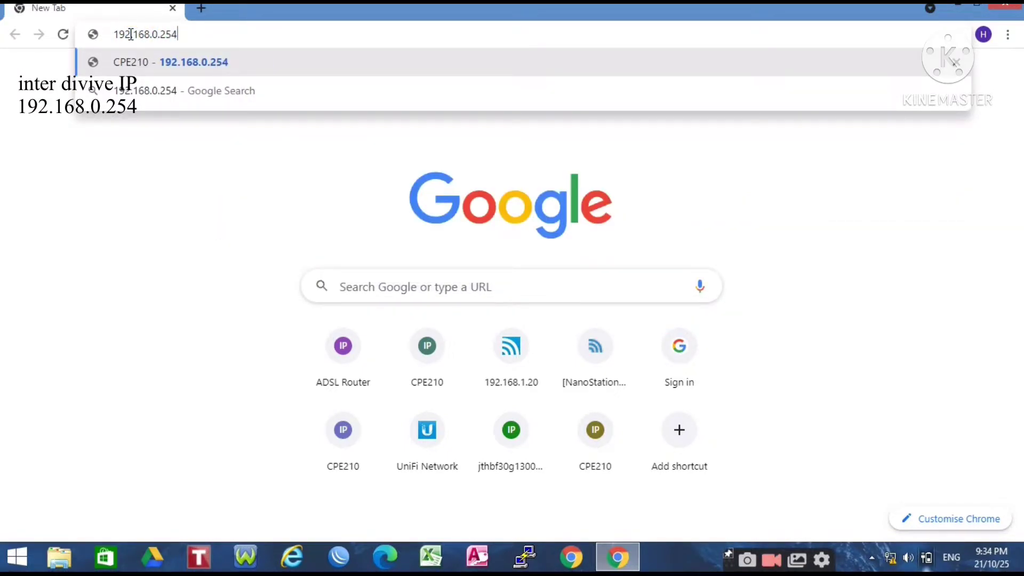
key(Return)
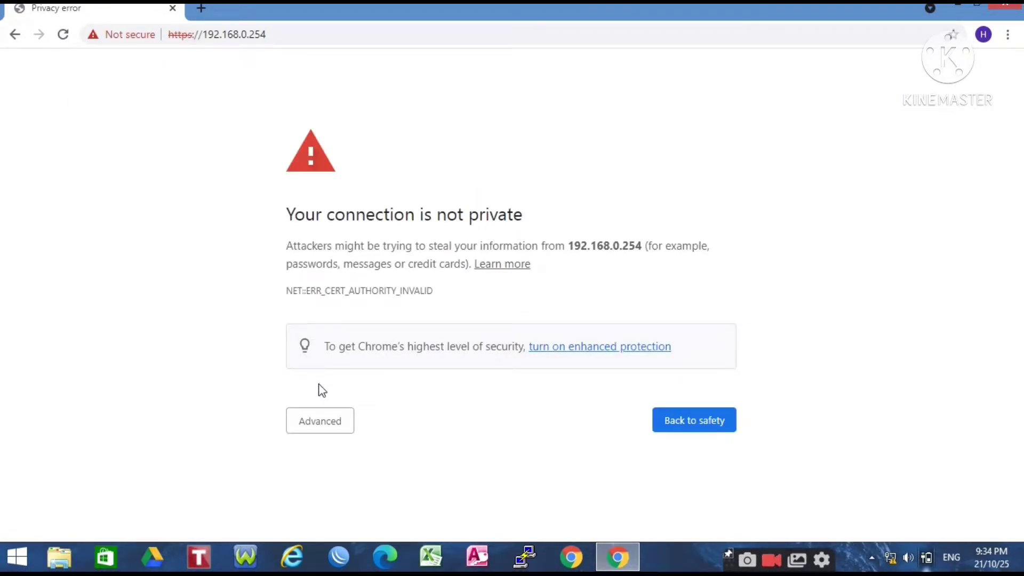
click(323, 424)
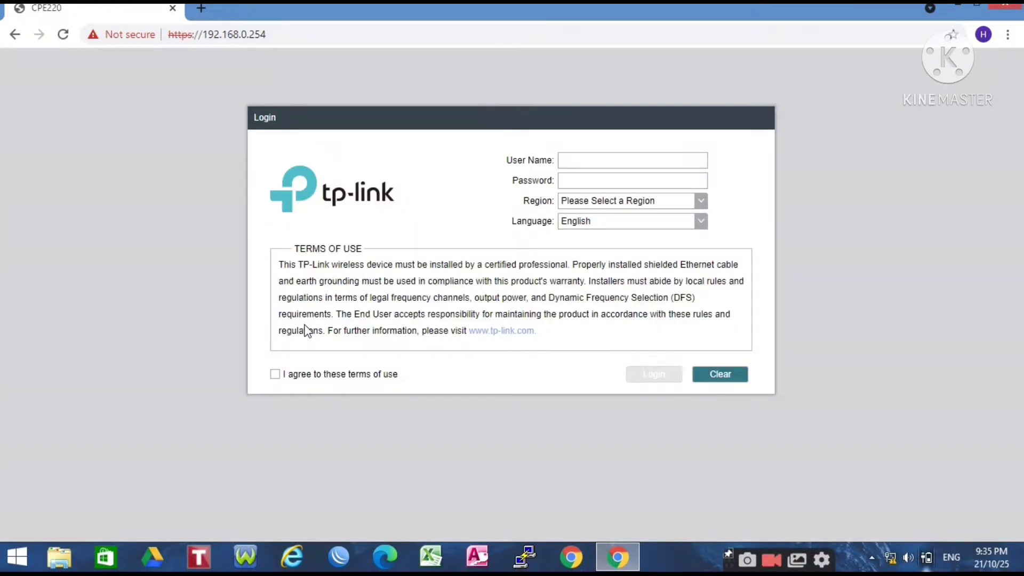
Step: Log in with the default credentials, region United States and the terms of use accepted
click(584, 164)
text(admin)
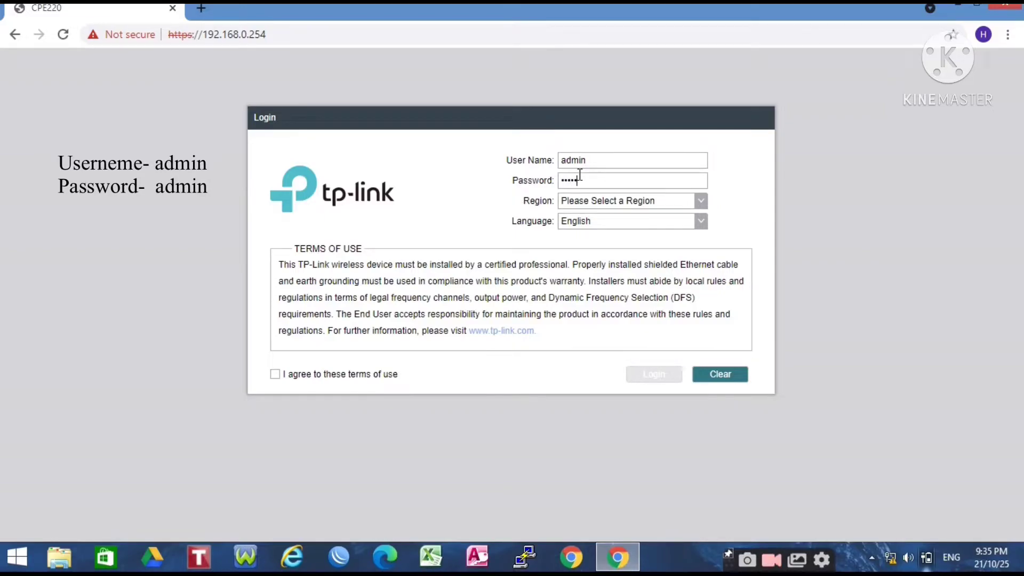
click(708, 204)
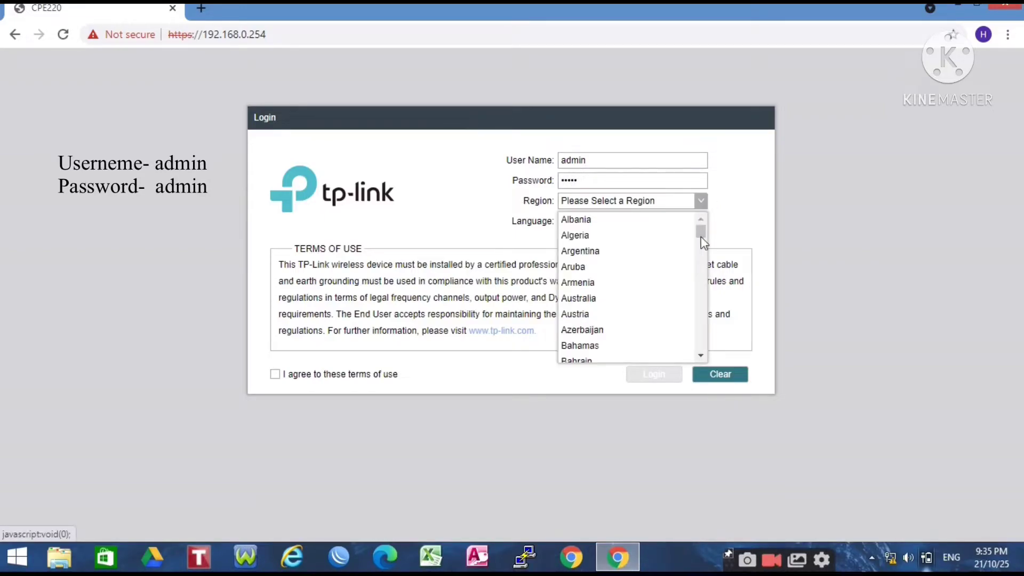
drag(702, 238, 699, 361)
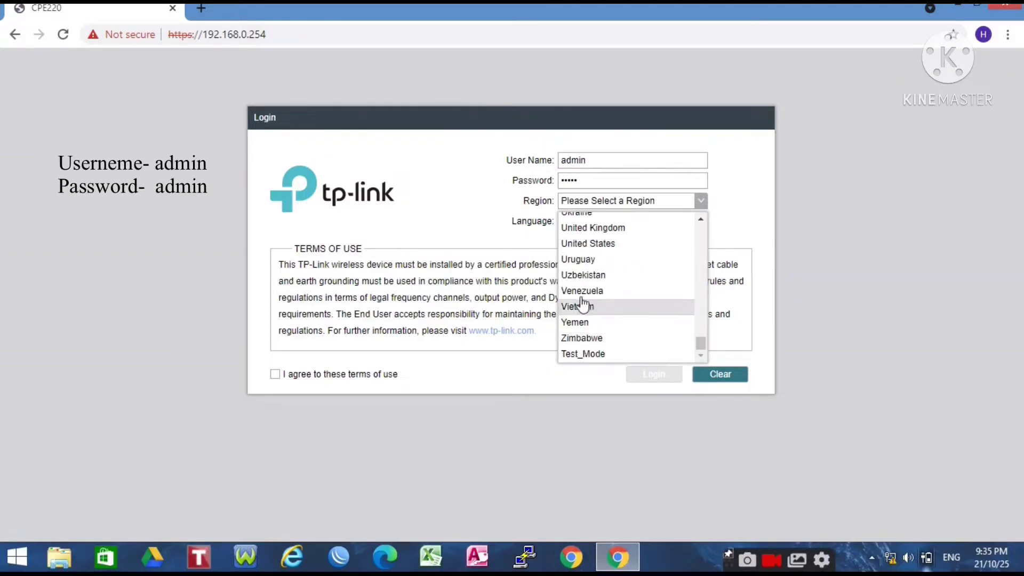
click(601, 245)
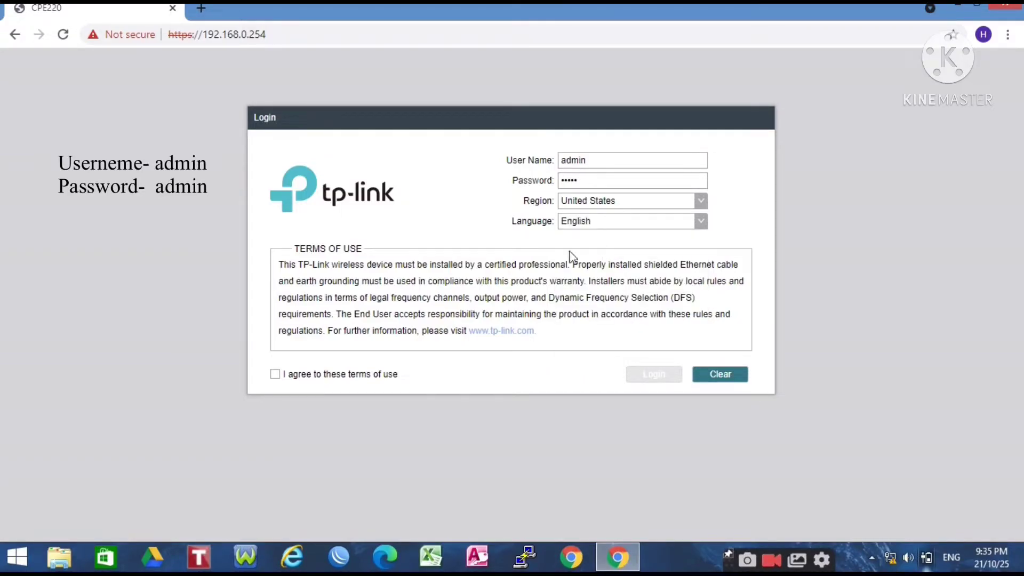
click(275, 375)
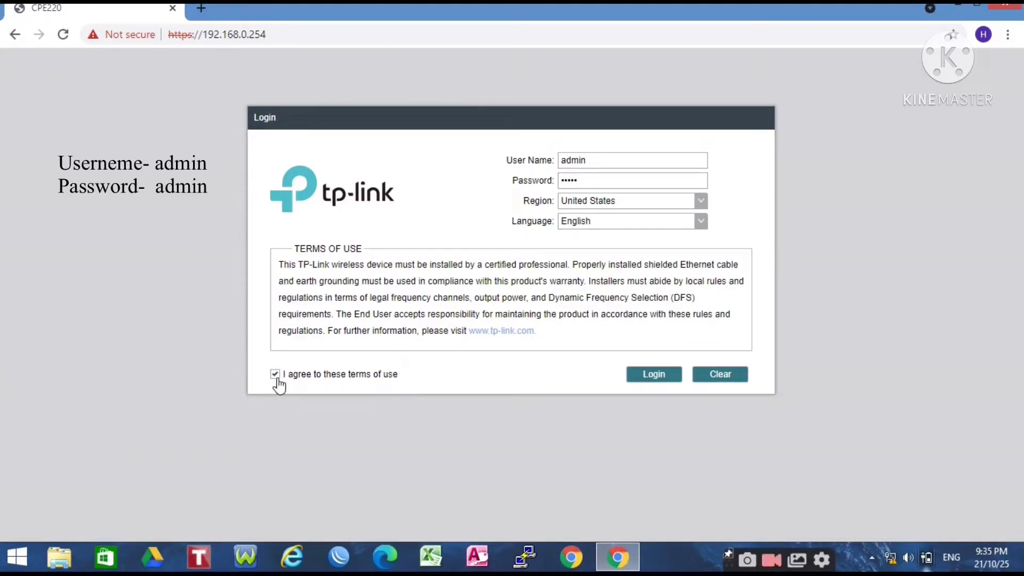
click(654, 377)
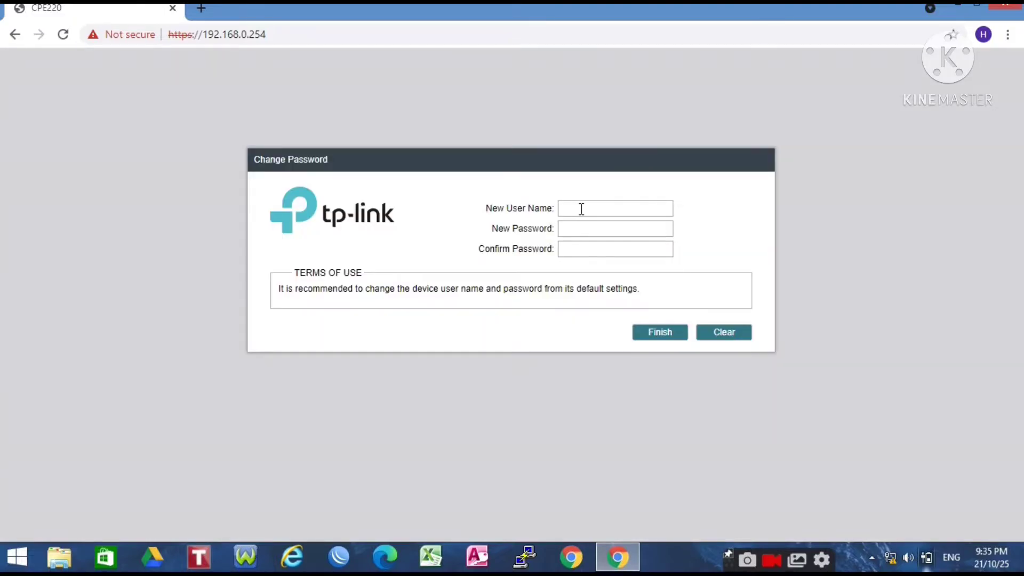
Step: Set a new login user name and password, confirm the password, and save the credentials
click(583, 209)
text(admin)
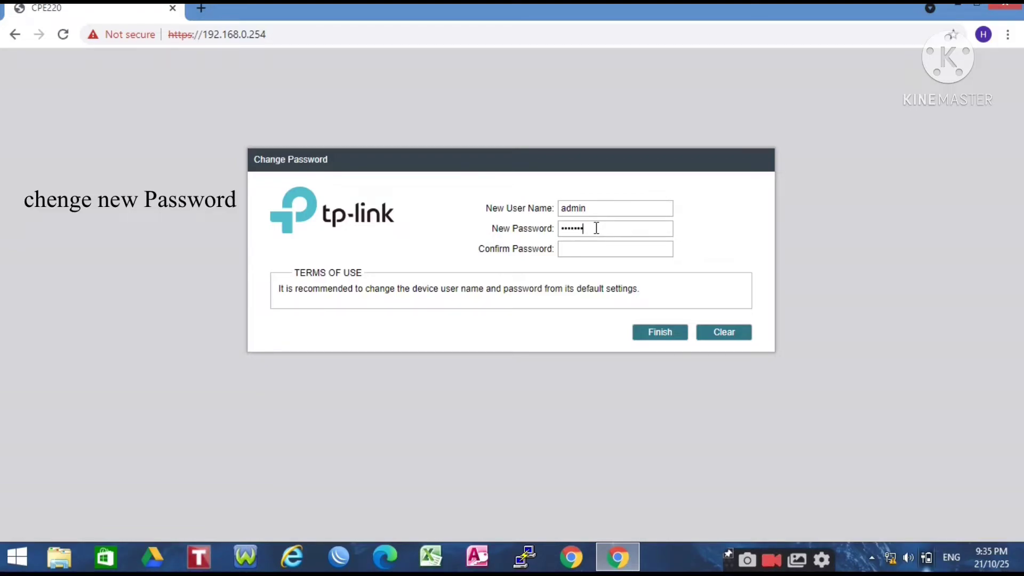
click(602, 246)
text(••••)
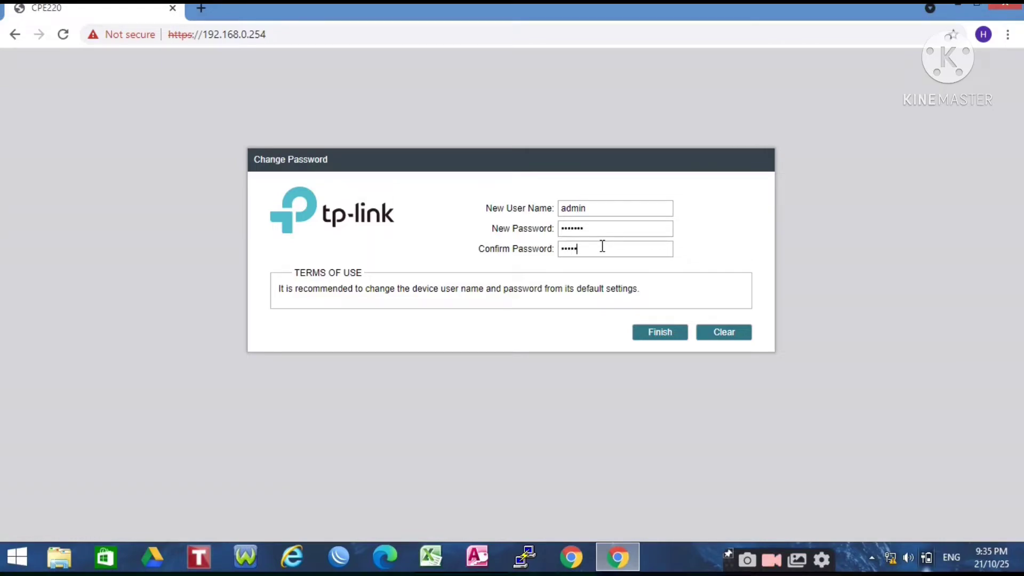
text(•)
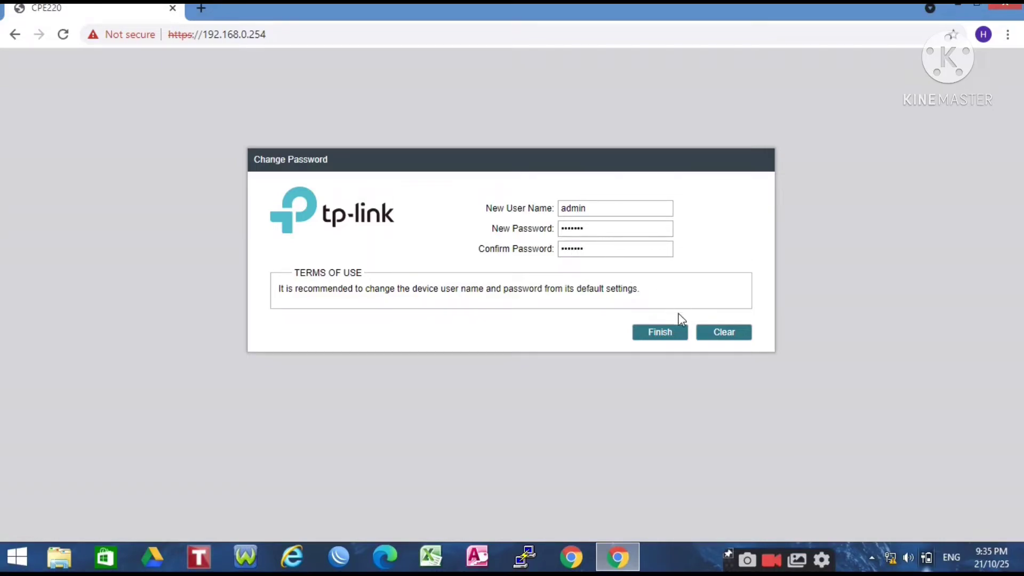
click(672, 337)
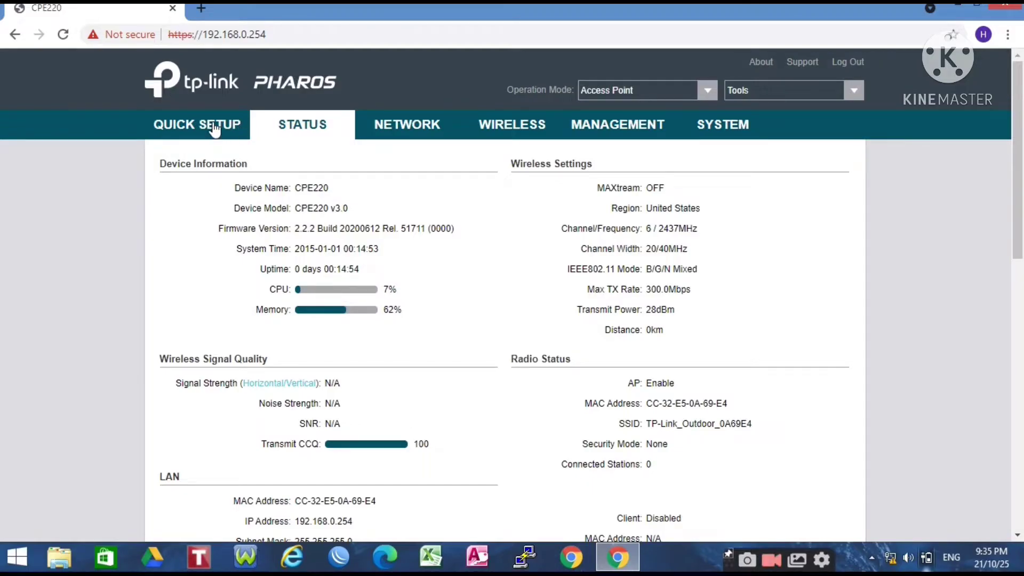
Step: Start Quick Setup with Access Point operation mode kept and continue to LAN Settings
click(215, 130)
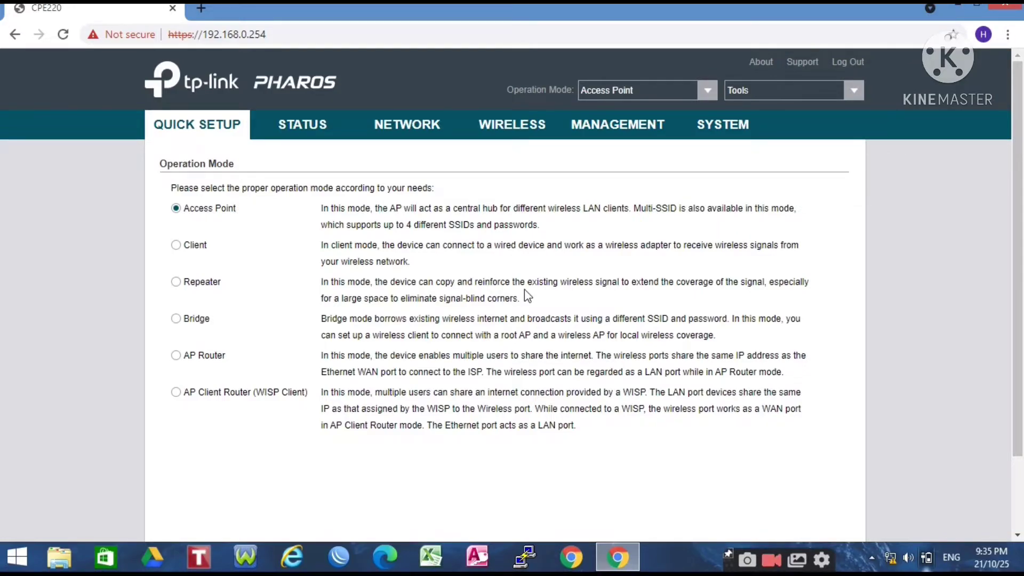
scroll(1006, 244, down, 3)
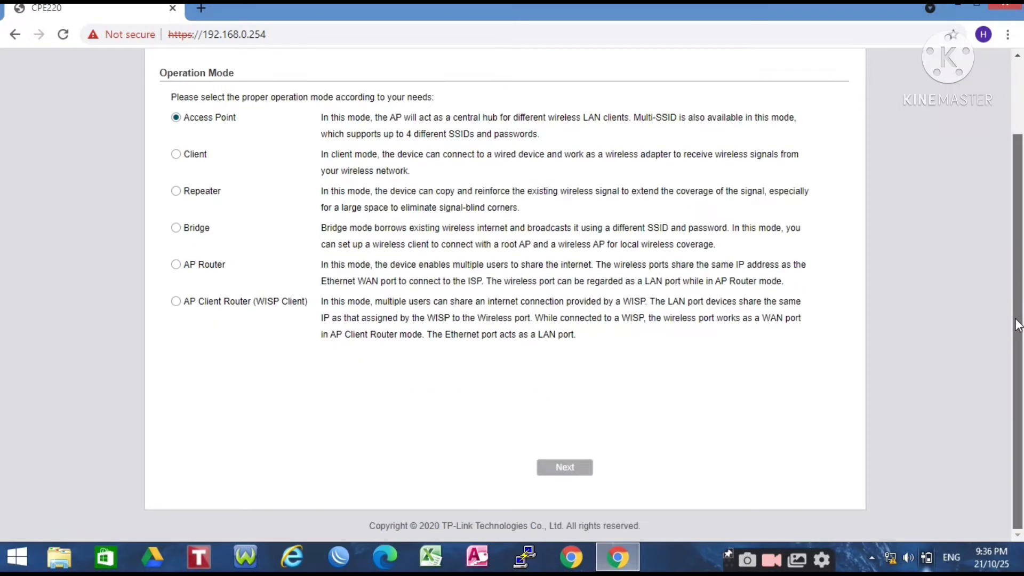
click(573, 469)
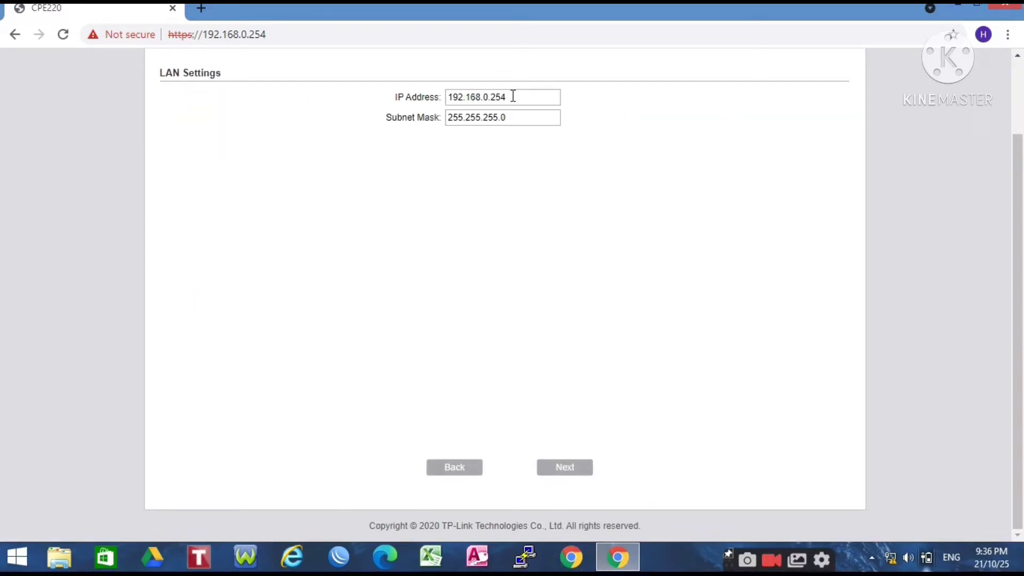
Step: Change the LAN IP address to 192.168.1.51 and continue to Wireless AP Settings
key(BackSpace)
key(BackSpace)
key(BackSpace)
key(BackSpace)
key(BackSpace)
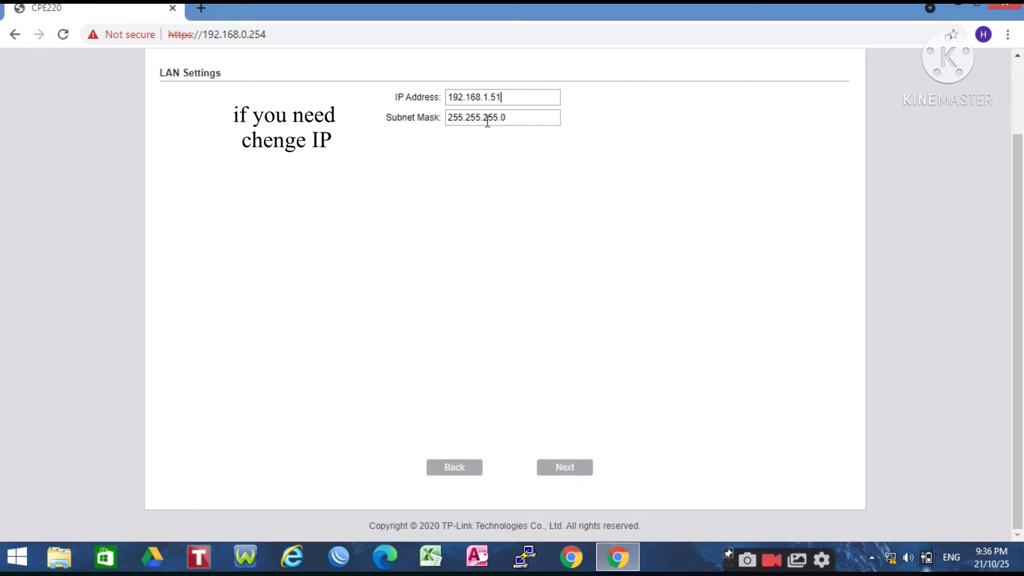
click(564, 468)
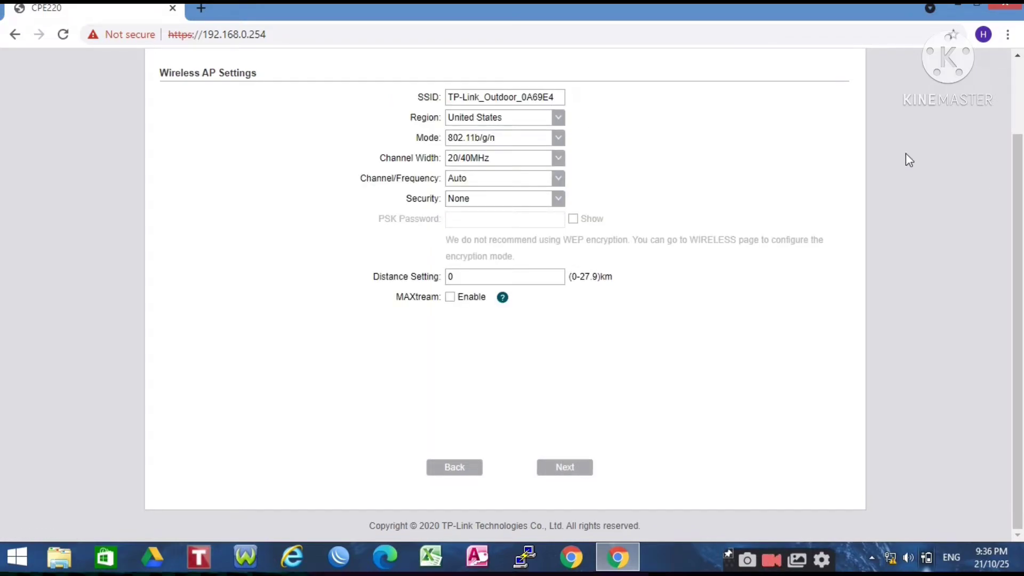
Step: Replace the default SSID TP-Link_Outdoor_0A69E4 with HIT
mouse_move(1019, 182)
mouse_down()
mouse_move(1020, 136)
mouse_move(1020, 171)
mouse_up()
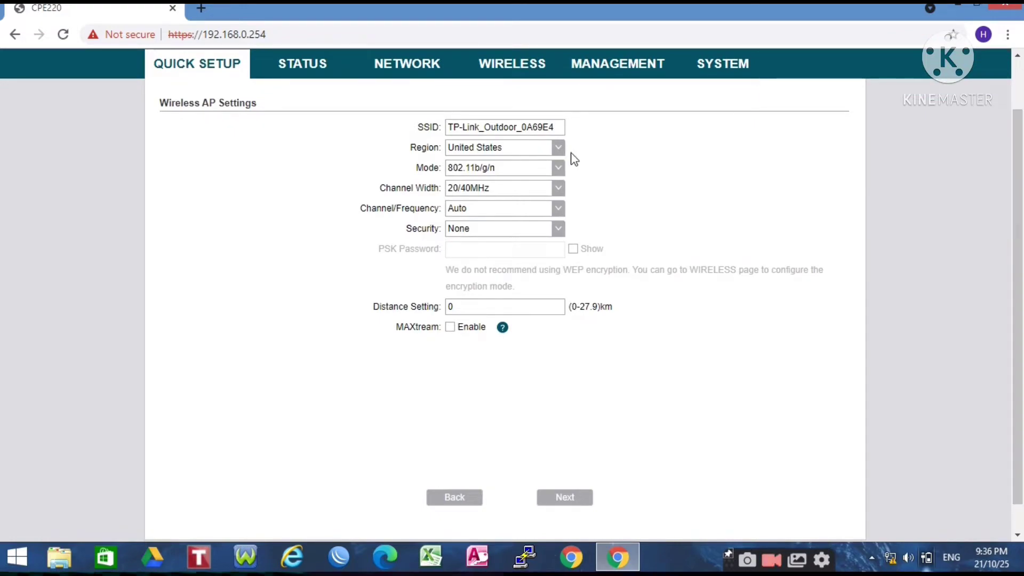
click(559, 129)
key(BackSpace)
key(BackSpace)
key(BackSpace)
key(BackSpace)
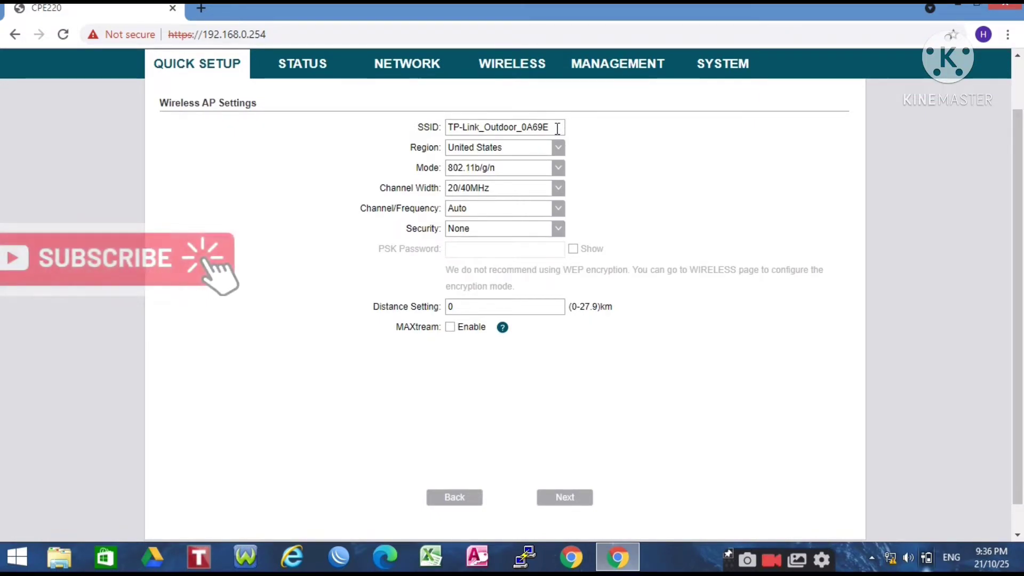
key(BackSpace)
key(BackSpace)
key(BackSpace)
key(BackSpace)
key(BackSpace)
key(BackSpace)
key(BackSpace)
key(BackSpace)
key(BackSpace)
key(BackSpace)
key(BackSpace)
key(BackSpace)
key(BackSpace)
key(BackSpace)
key(BackSpace)
key(BackSpace)
key(BackSpace)
key(BackSpace)
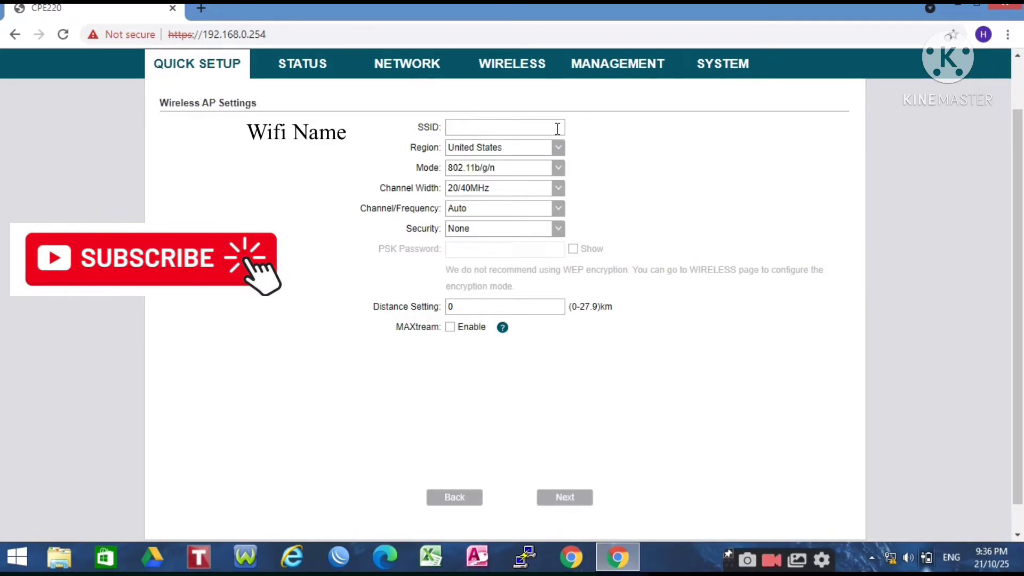
text(h)
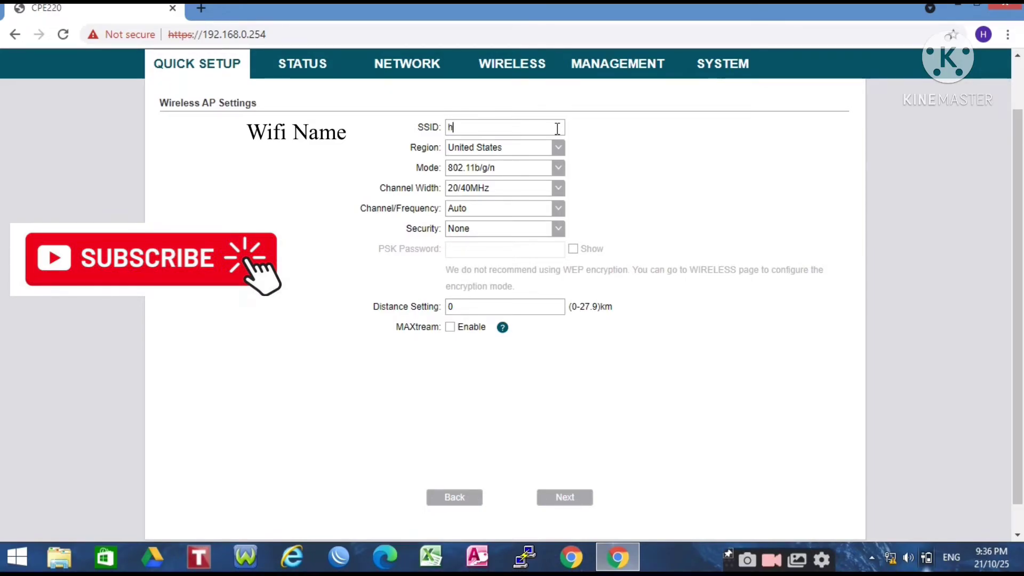
key(BackSpace)
text(H)
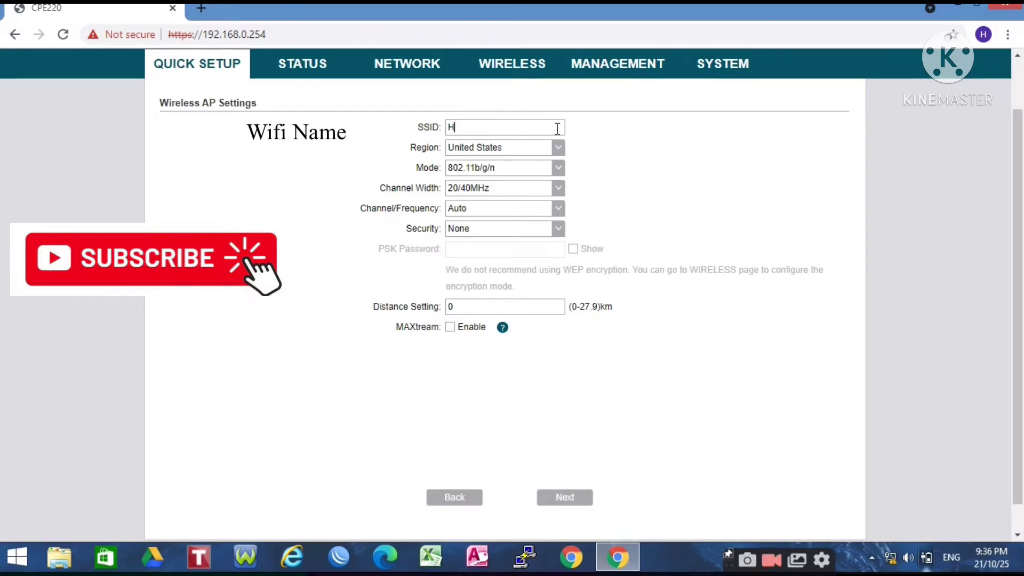
text(I)
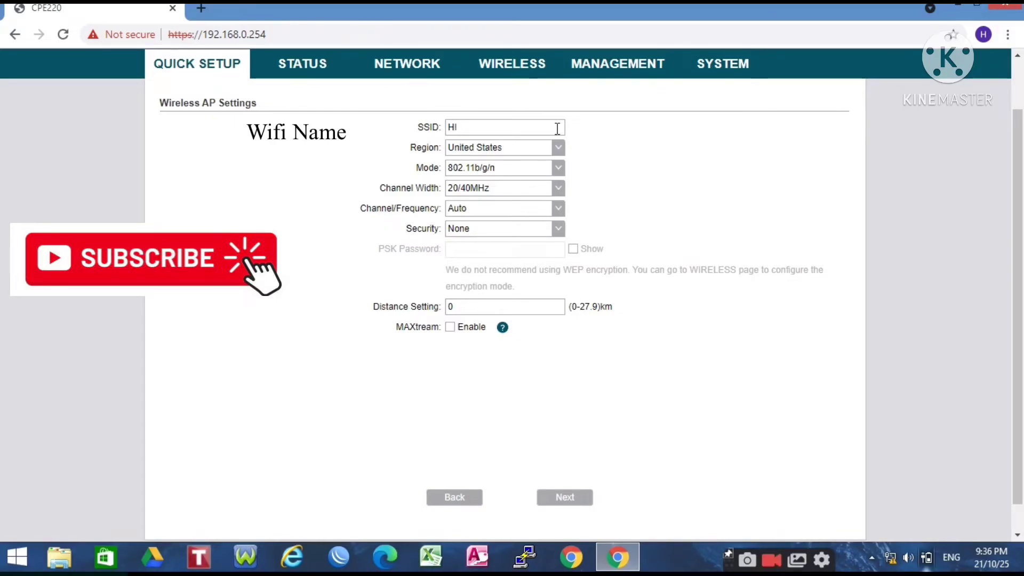
text(T)
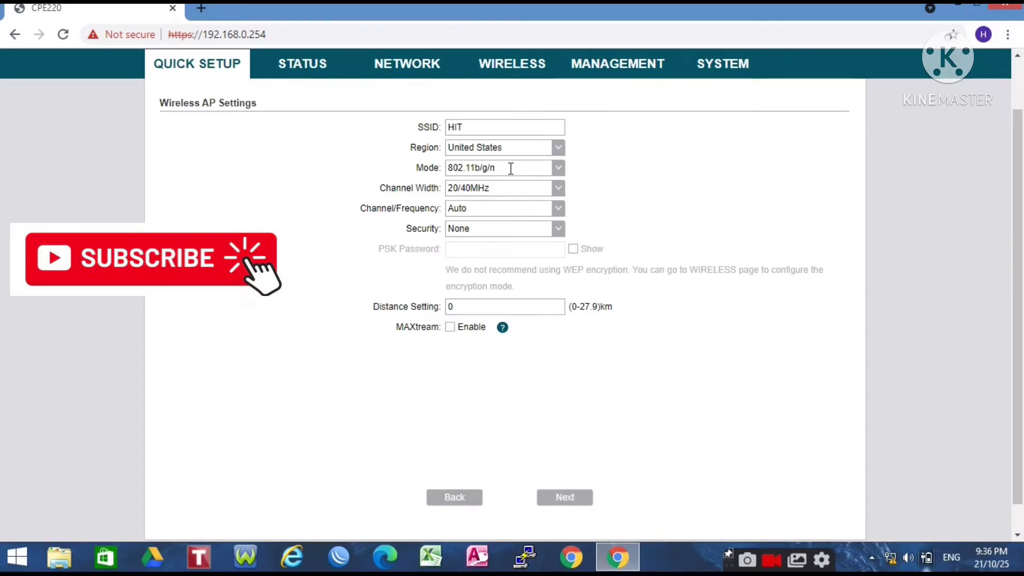
Step: Set channel width 20MHz, channel 7 / 2442MHz, and WPA-PSK / WPA2-PSK security for the HIT network
click(556, 191)
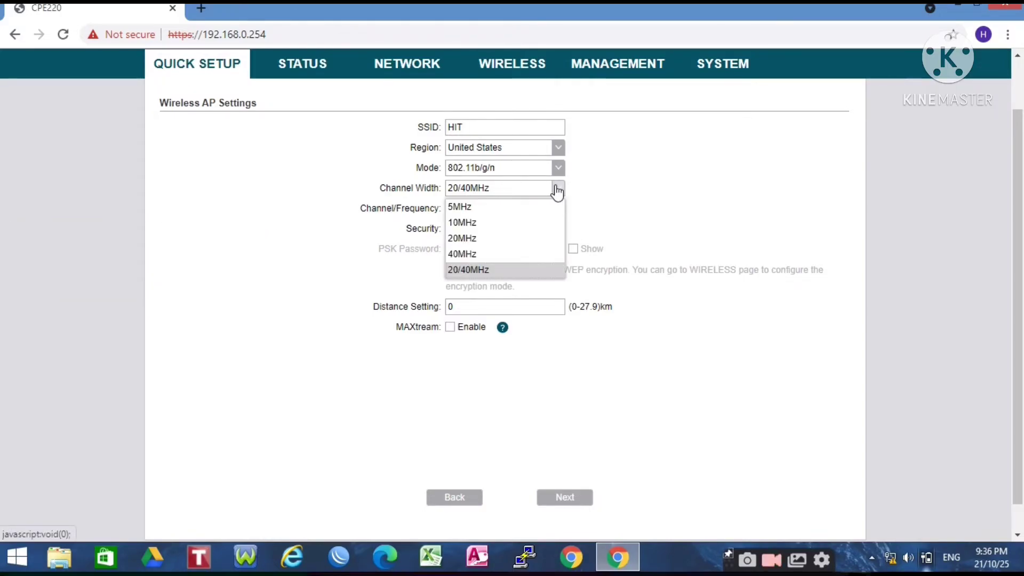
click(467, 254)
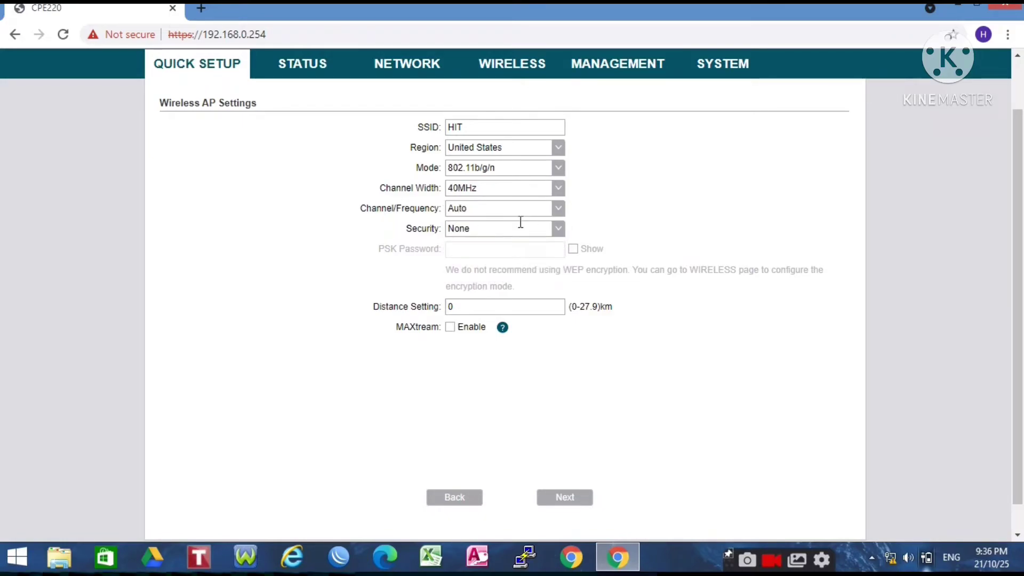
click(564, 191)
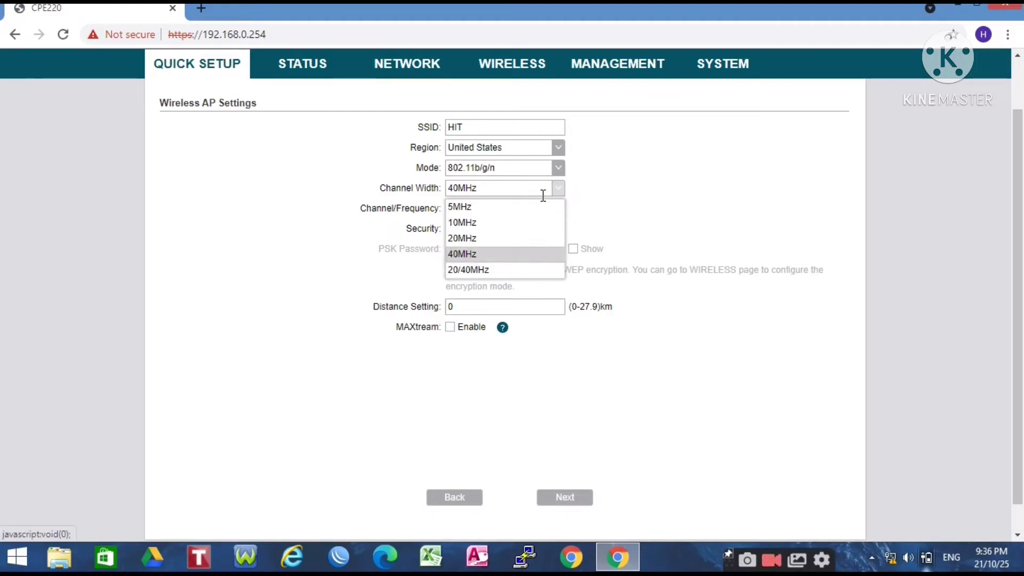
click(488, 238)
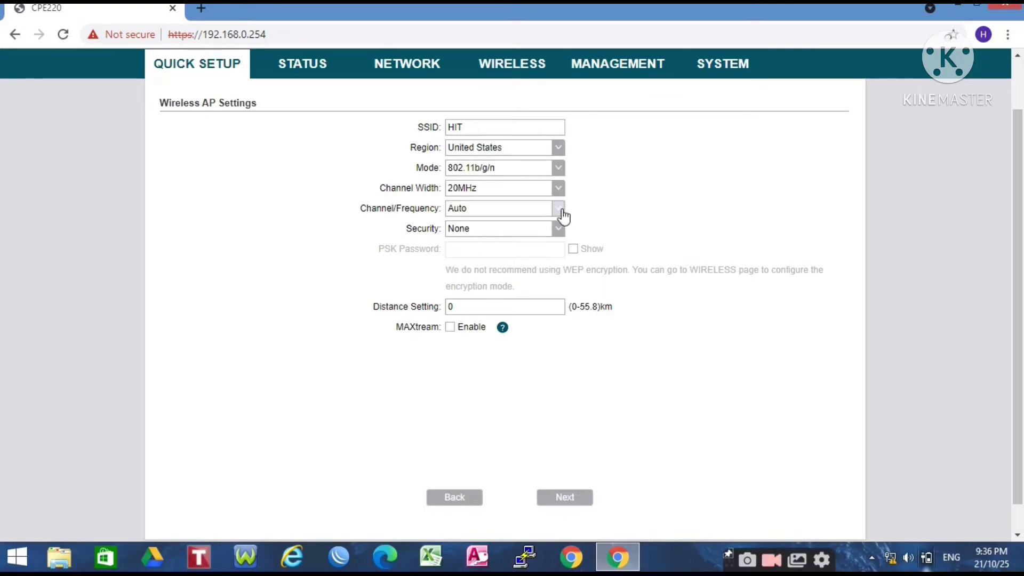
click(558, 209)
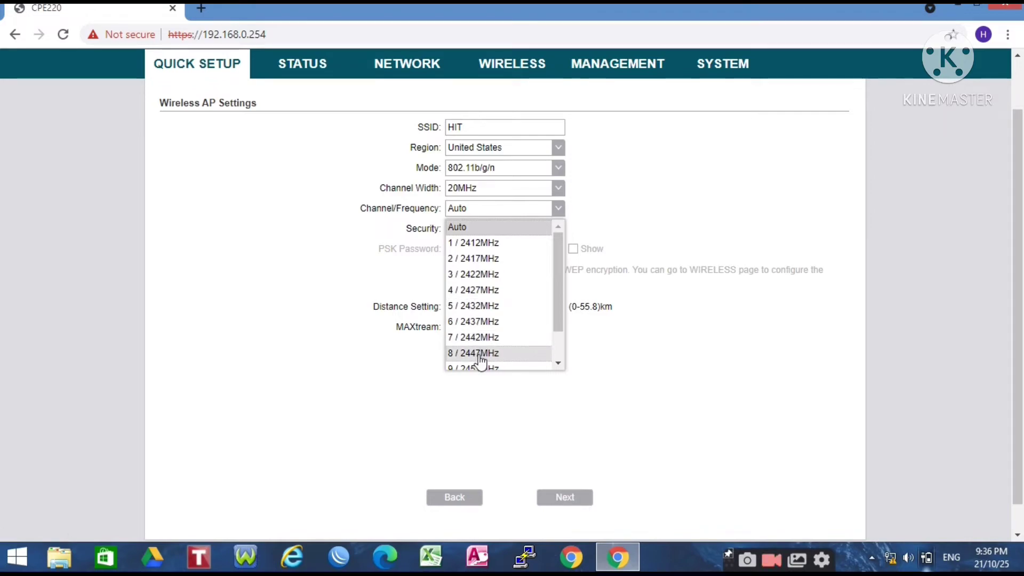
click(479, 338)
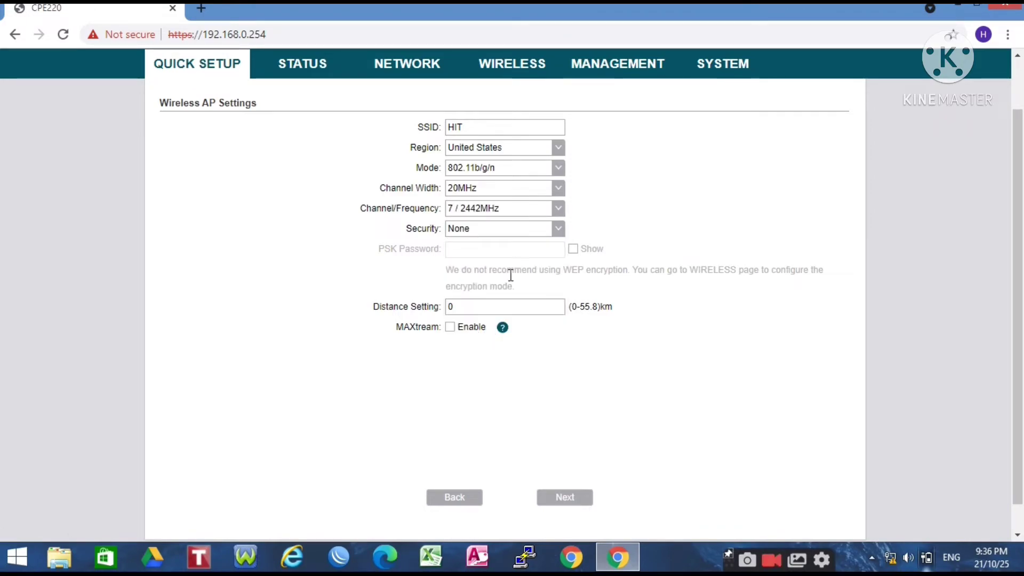
click(559, 233)
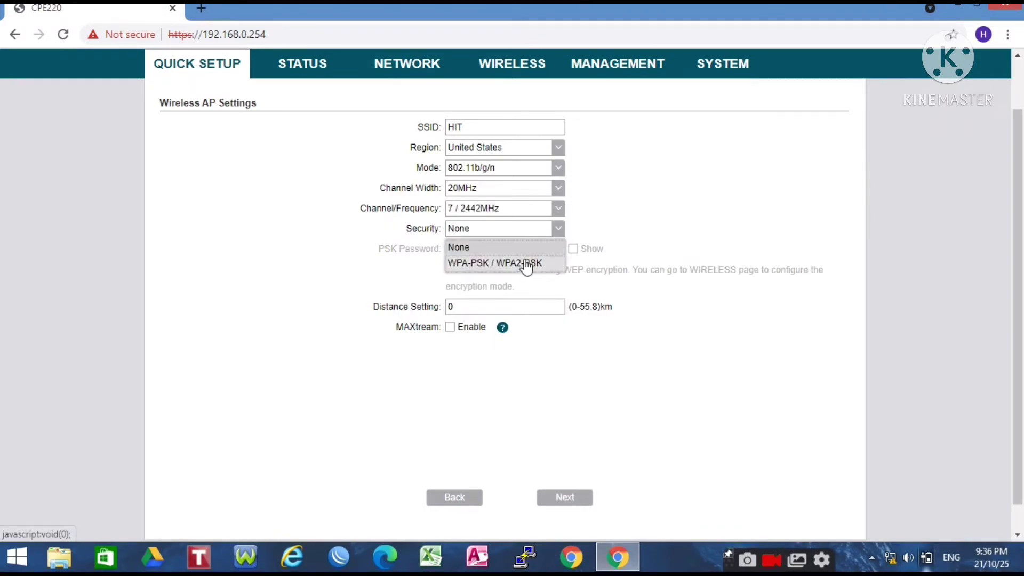
click(527, 263)
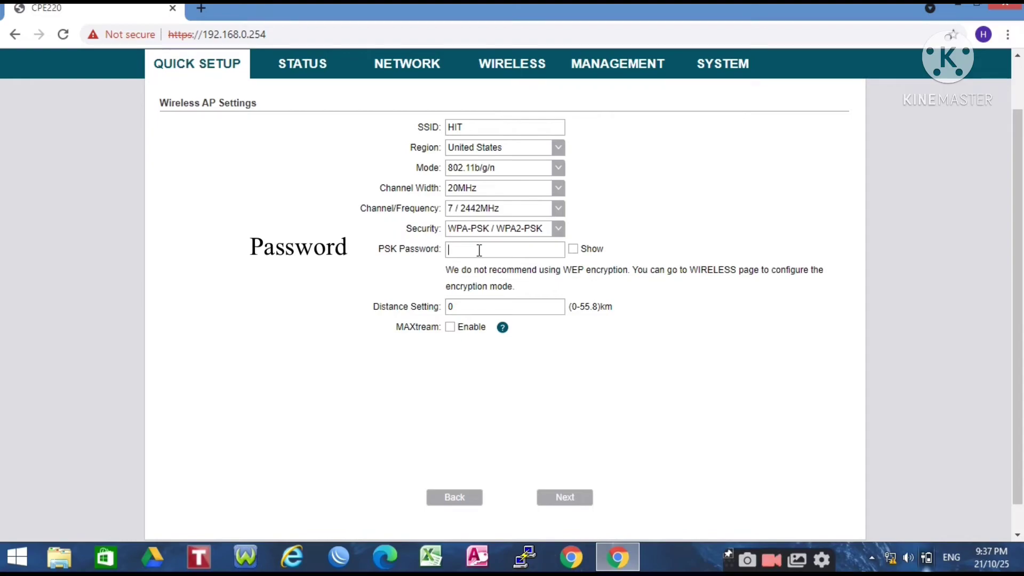
Step: Enter the PSK password for HIT and change the distance setting from 0 to 10 km
text(12)
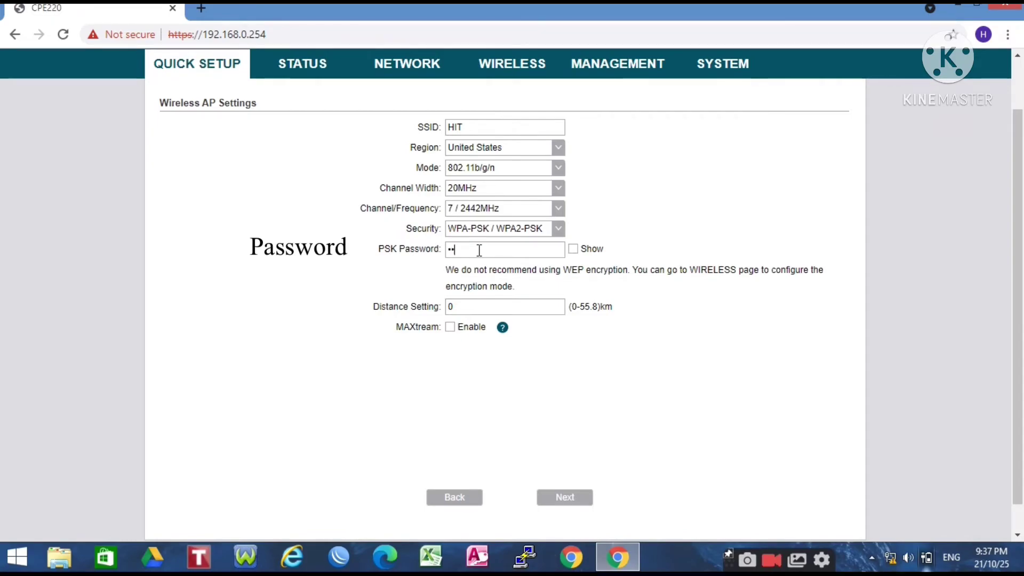
text(34)
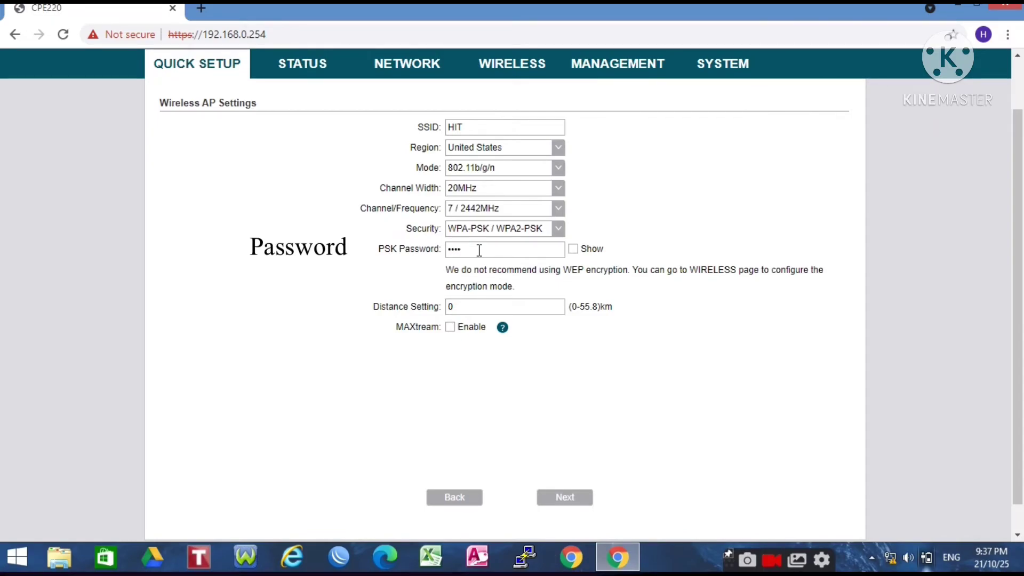
text(56)
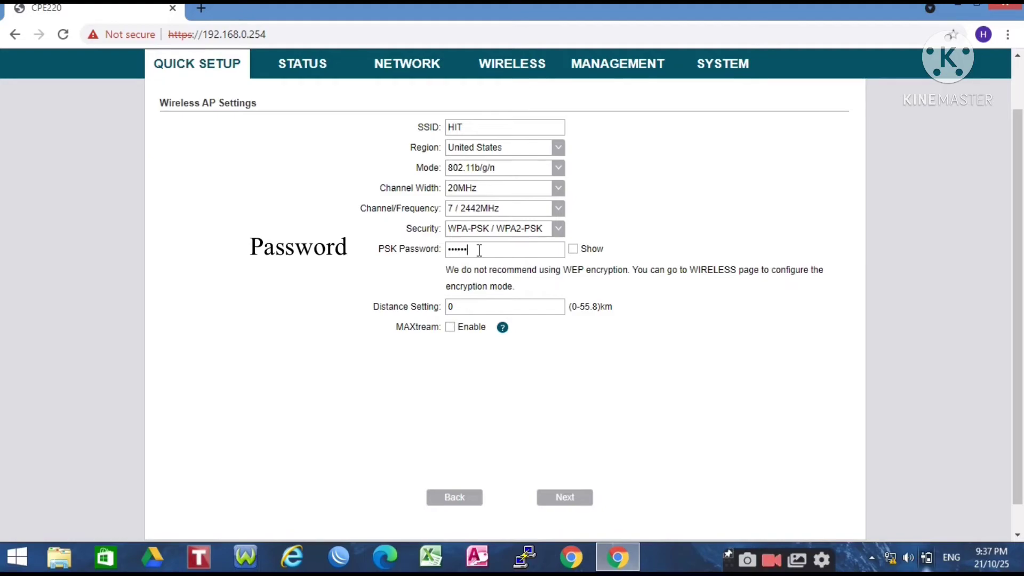
text(78)
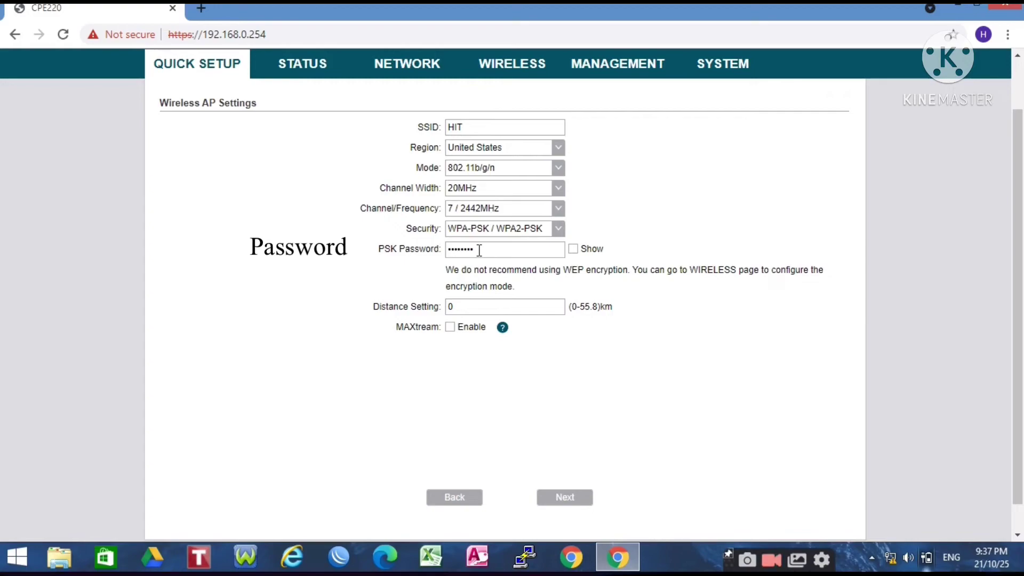
key(BackSpace)
key(BackSpace)
key(BackSpace)
key(BackSpace)
key(BackSpace)
key(BackSpace)
key(BackSpace)
key(BackSpace)
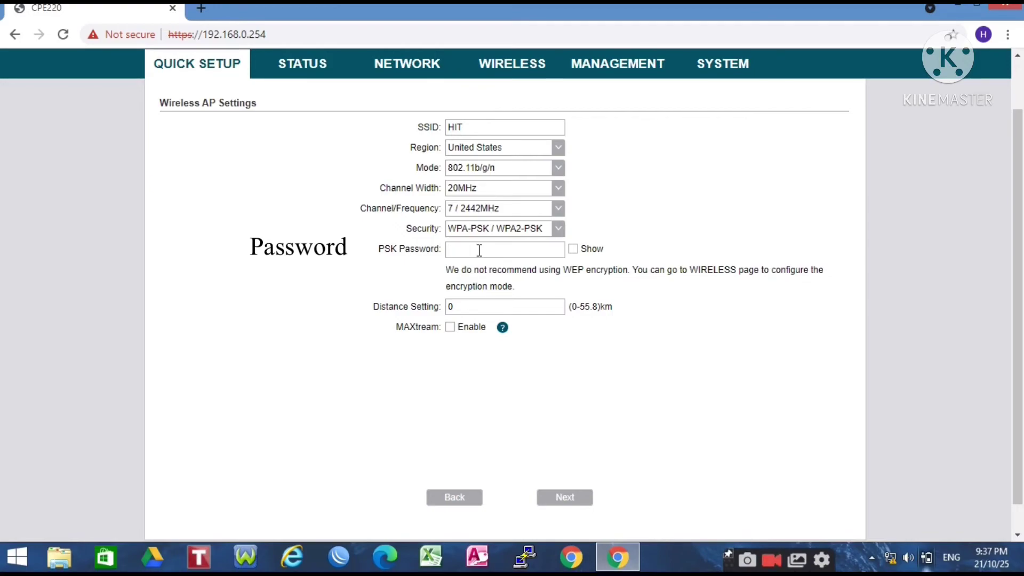
text(1234567890)
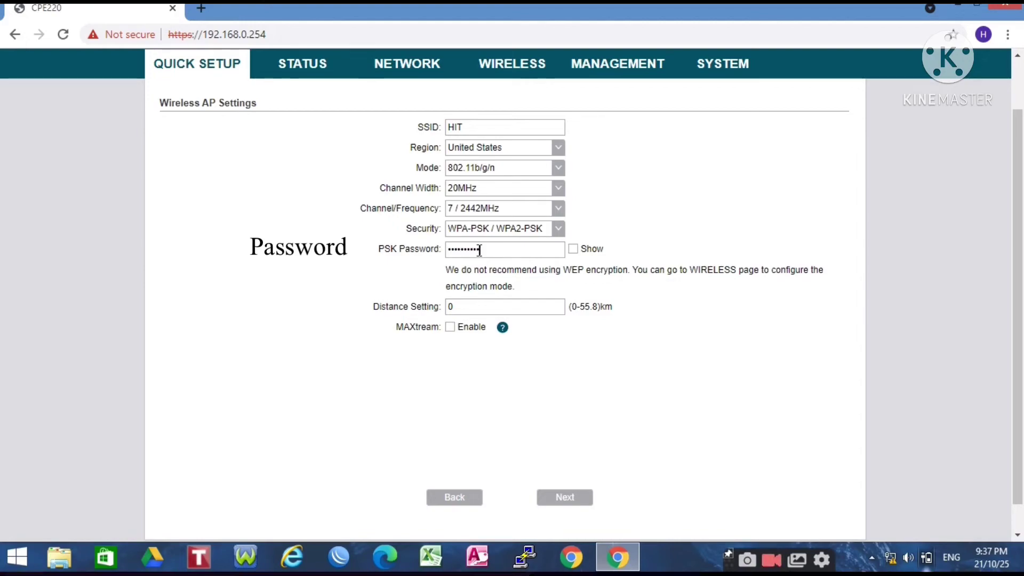
key(BackSpace)
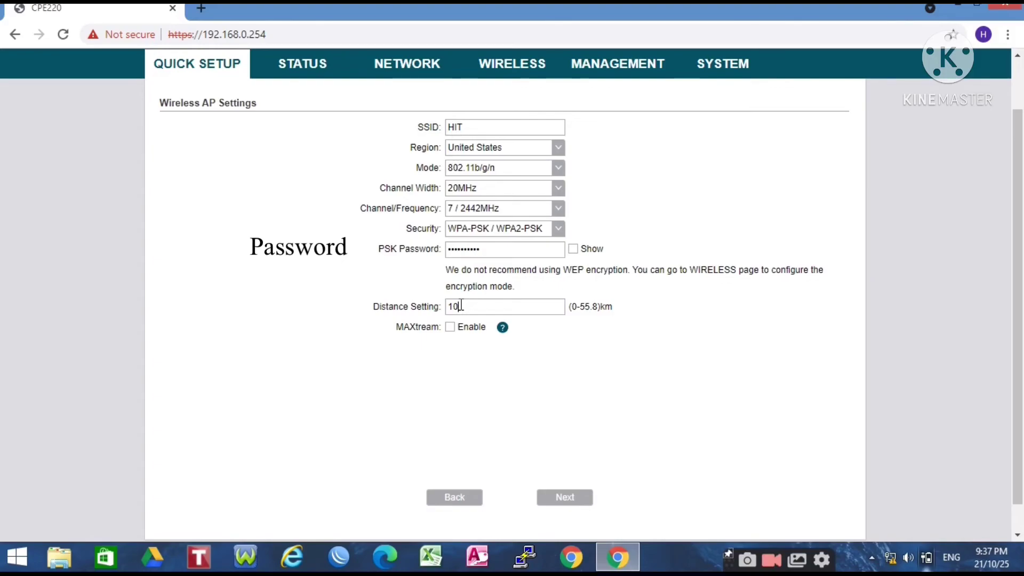
Step: Advance to the summary page and finish Quick Setup, moving the device to 192.168.1.51
click(576, 501)
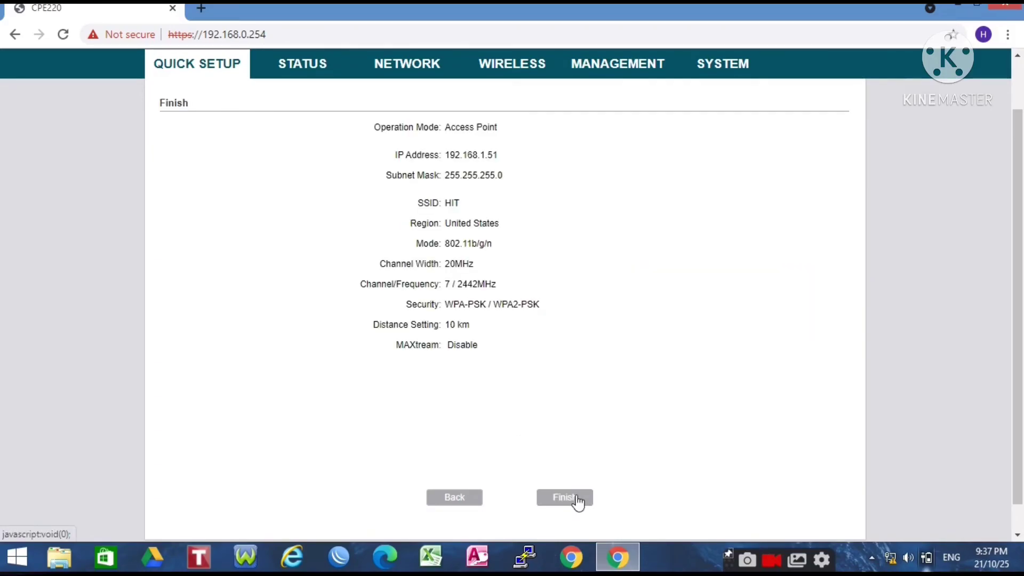
click(577, 498)
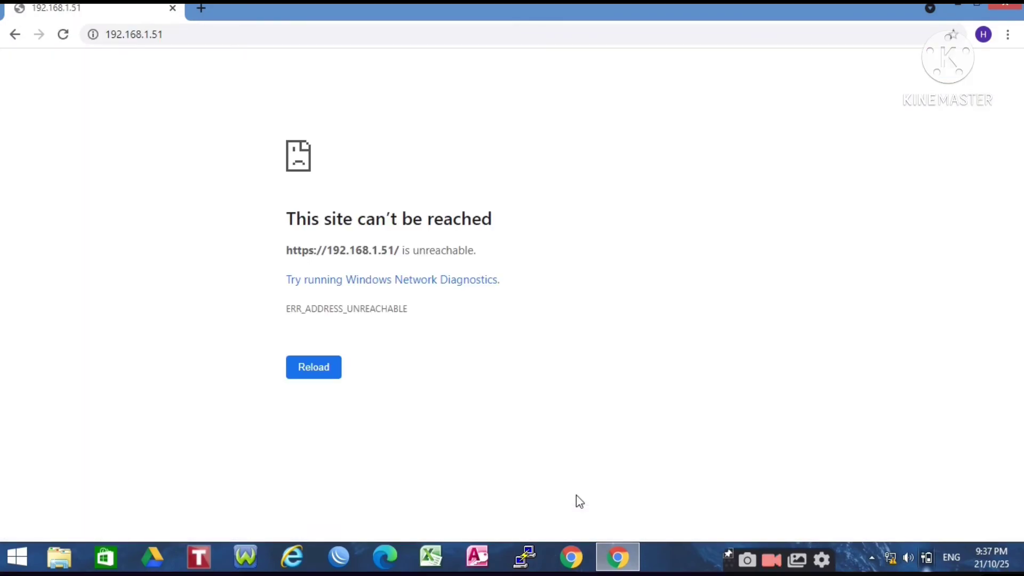
Step: Find the HIT network in the Windows networks list and start connecting to it
click(890, 559)
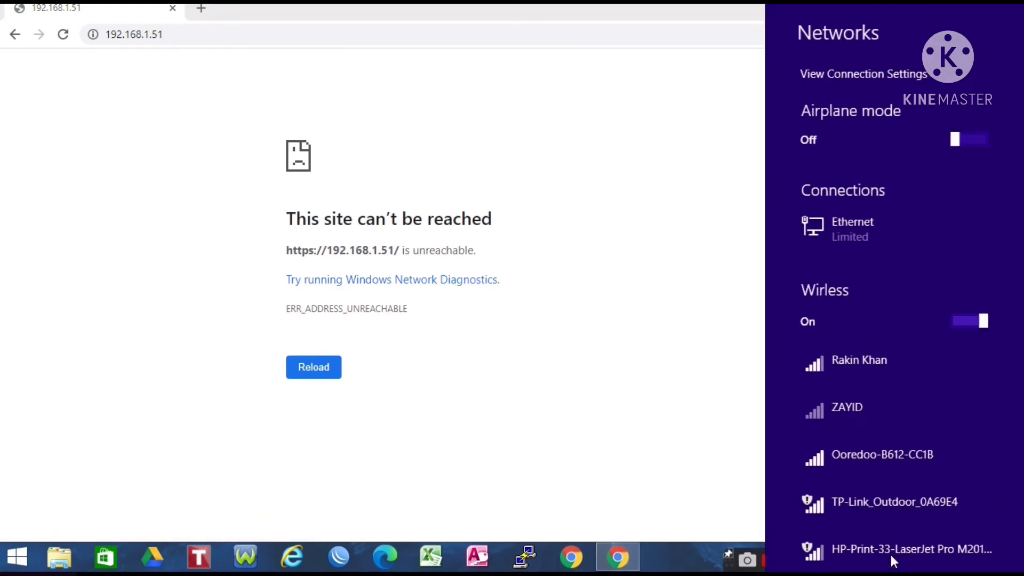
drag(1016, 318, 1014, 393)
click(862, 307)
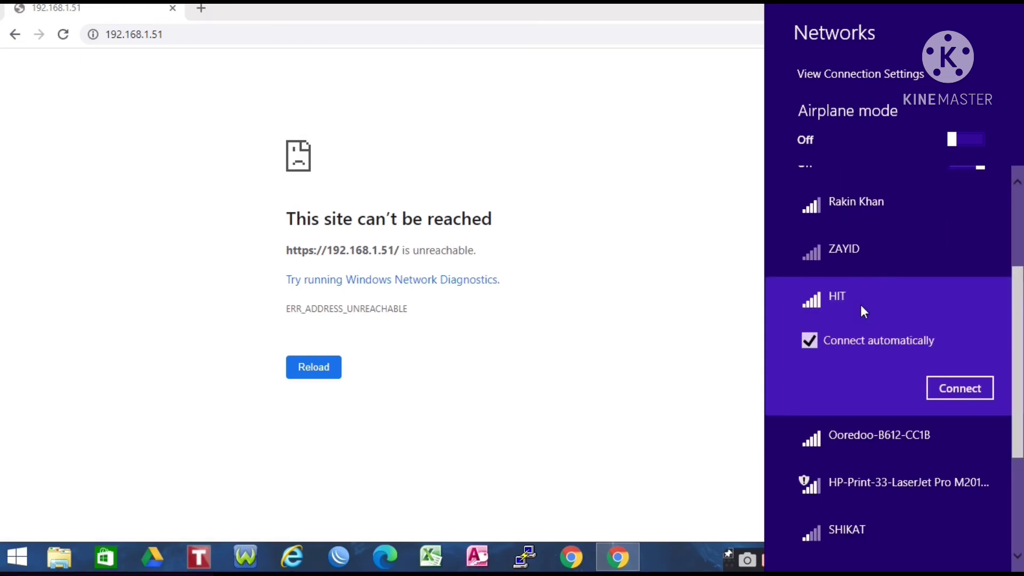
click(963, 400)
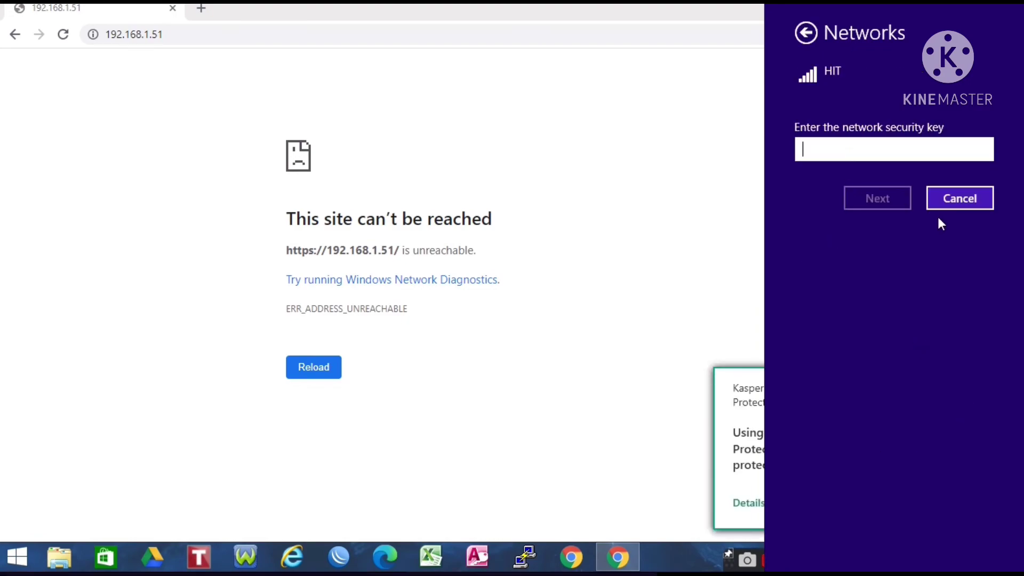
Step: Cancel the HIT security-key prompt, close the networks list and show the desktop
click(953, 203)
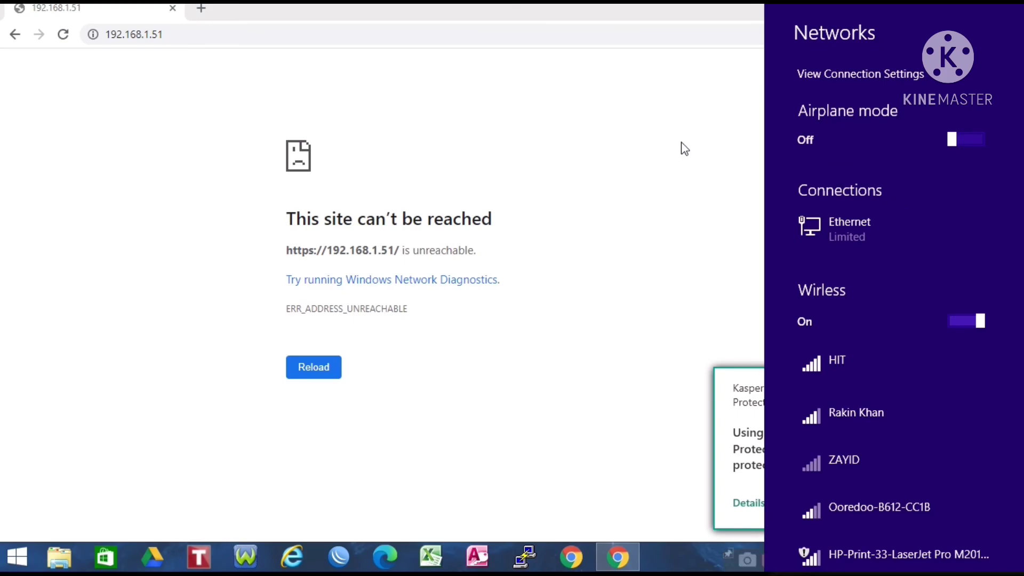
click(682, 149)
key(super+d)
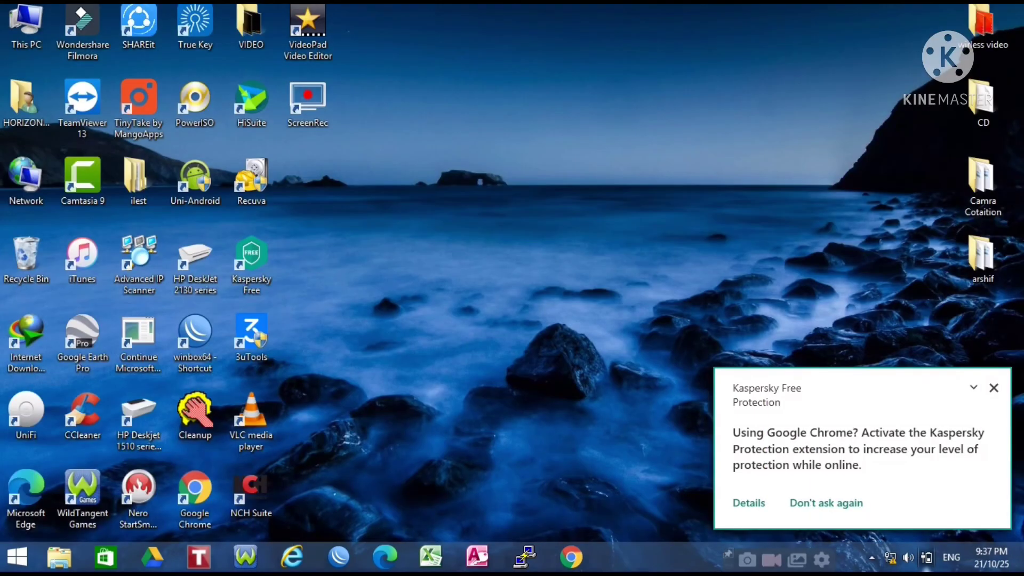